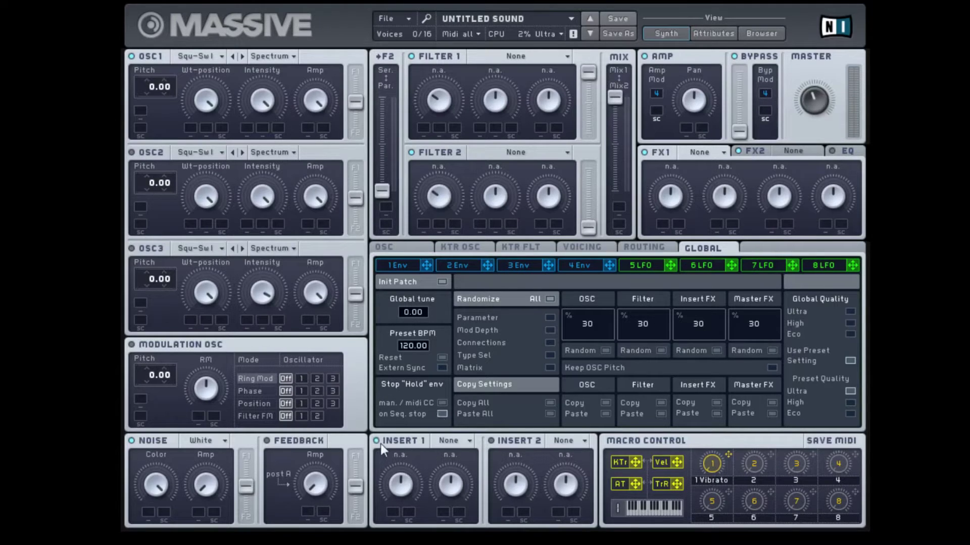
Load the Sample & Hold effect into the Insert 1 slot.
left_click(462, 444)
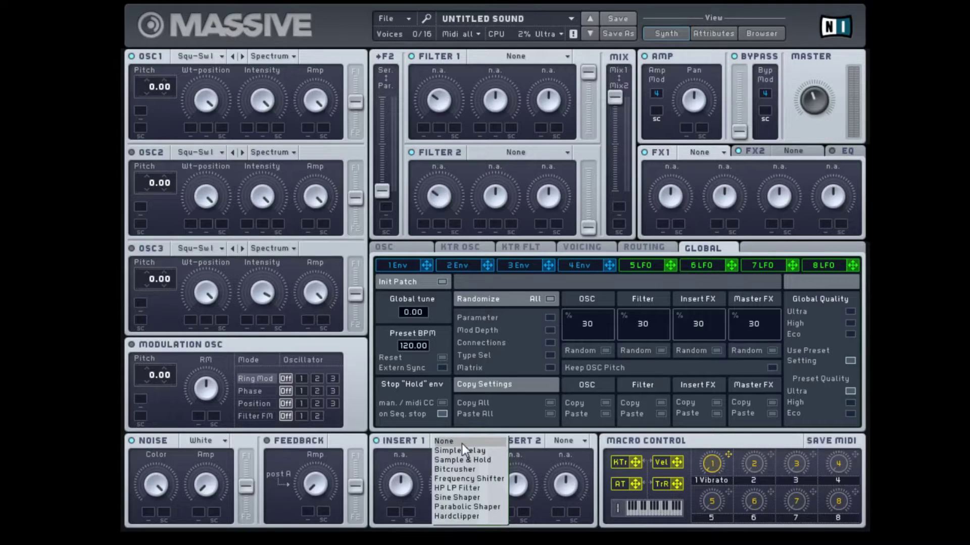
left_click(486, 461)
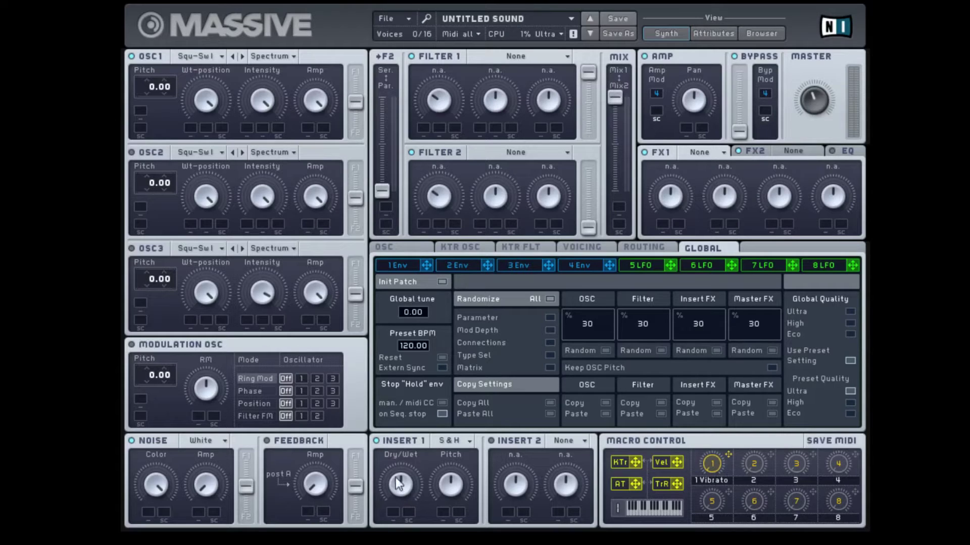
Drag Insert 1's S&H Dry/Wet and Pitch knobs down toward their minimum.
left_click_drag(404, 481, 404, 525)
left_click_drag(458, 485, 457, 528)
Audition the S&H while sweeping Dry/Wet down to minimum and settling Pitch near center.
mouse_move(397, 489)
left_mouse_down()
mouse_move(397, 475)
mouse_move(397, 489)
left_mouse_up()
left_click_drag(449, 488, 449, 463)
left_click_drag(404, 483, 404, 525)
left_click_drag(456, 488, 453, 544)
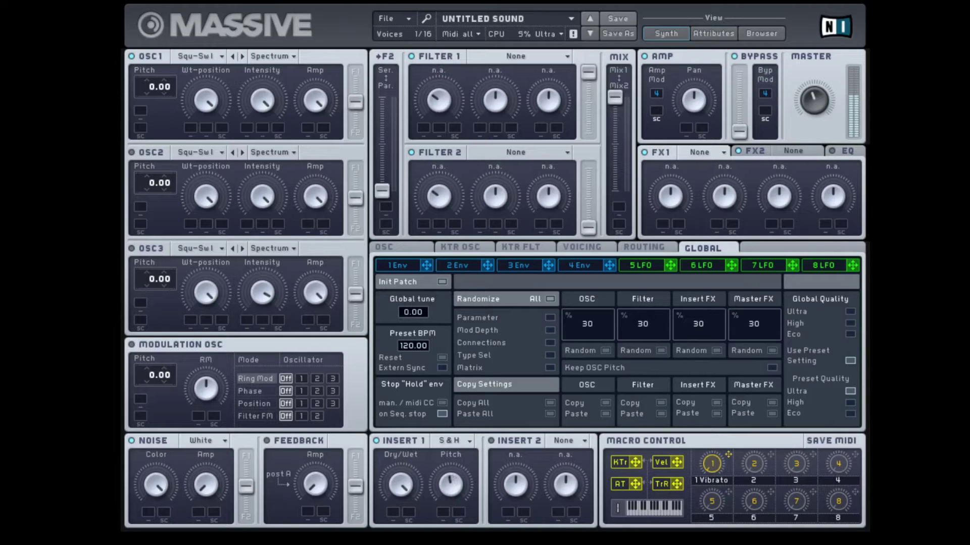
left_click_drag(448, 486, 452, 525)
left_click_drag(451, 488, 452, 475)
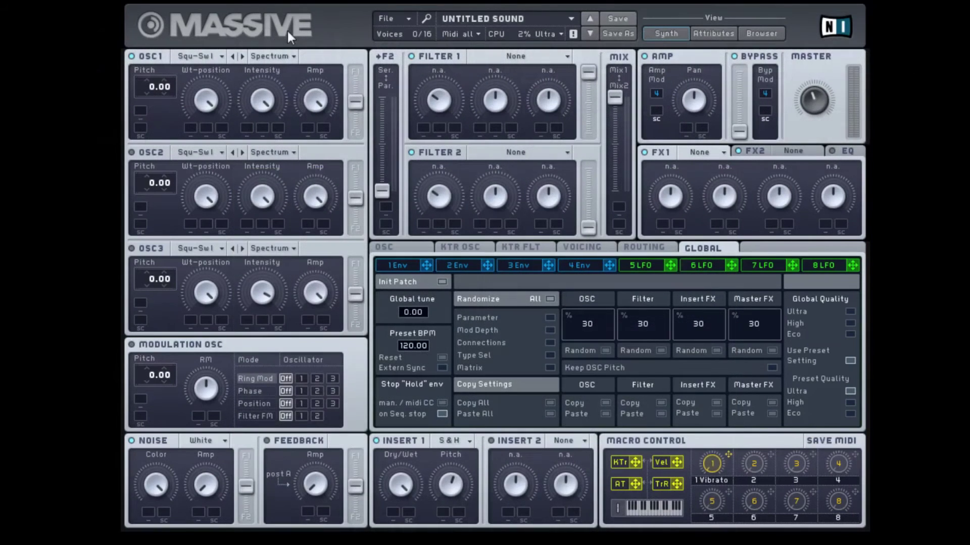
Switch OSC1 to the Escalation II wavetable, enable Insert 1, and raise its S&H Pitch.
left_click(220, 56)
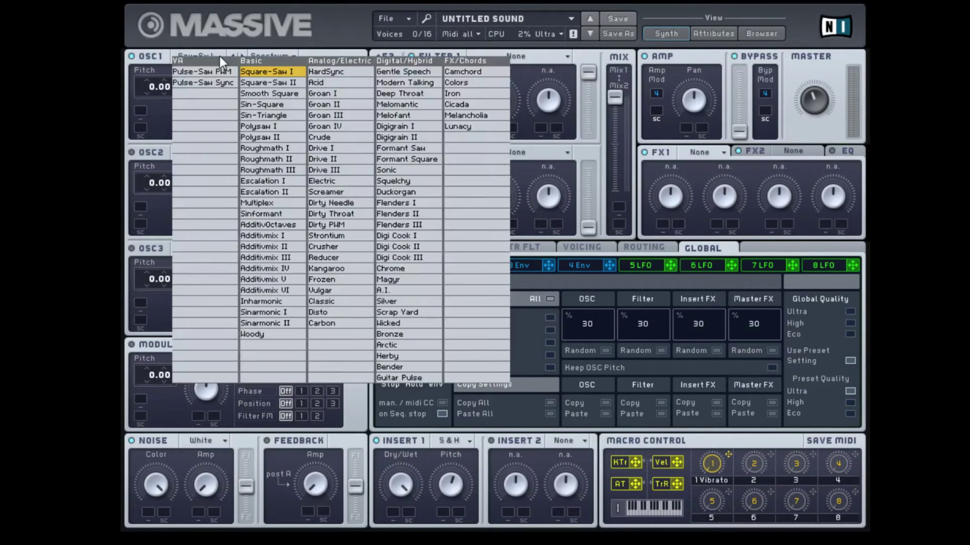
left_click(274, 192)
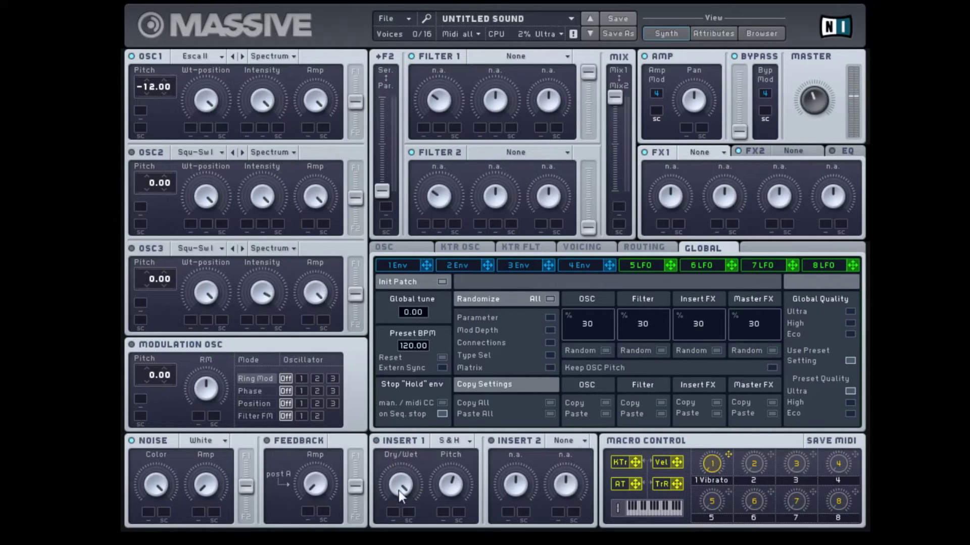
left_click(376, 440)
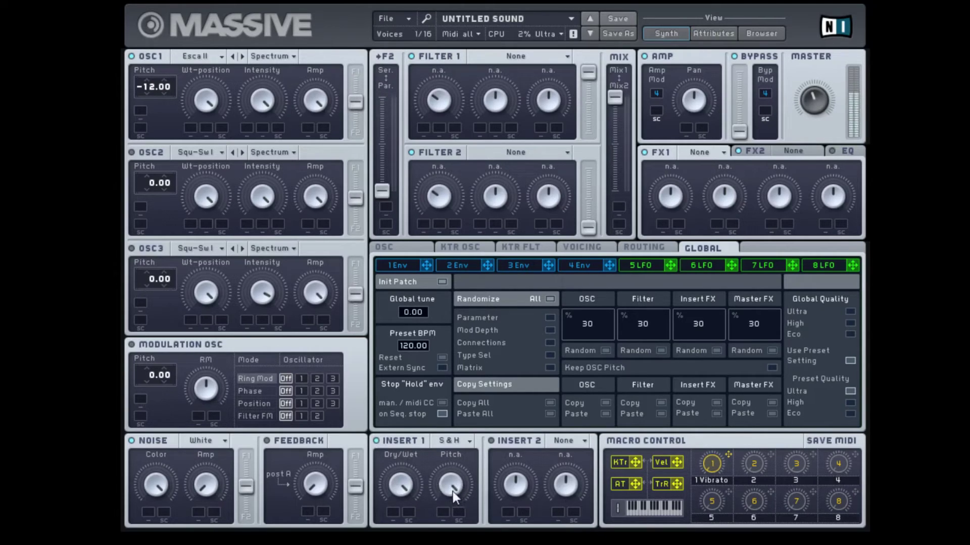
left_click_drag(453, 500, 452, 511)
Put a second Sample & Hold in Insert 2 and bring up the routing diagram.
left_click(571, 444)
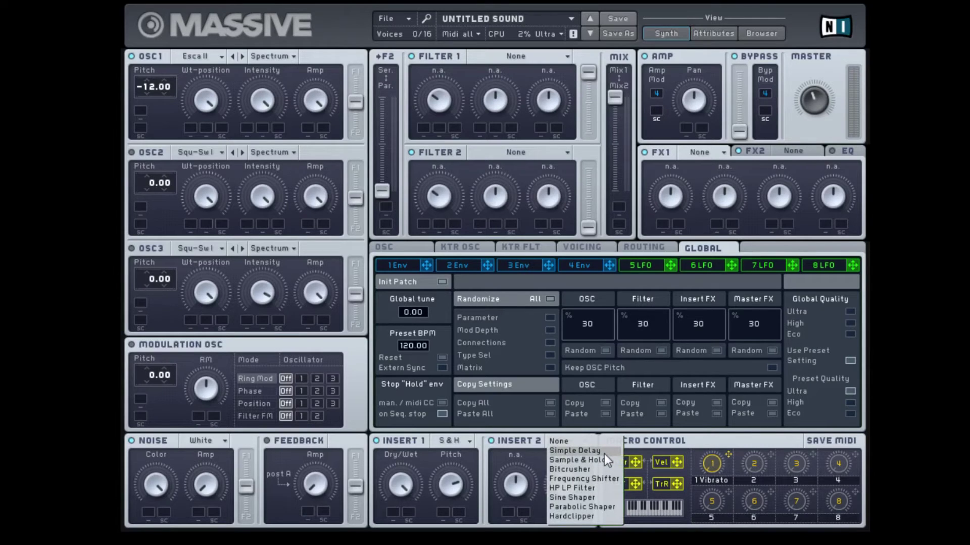
left_click(605, 459)
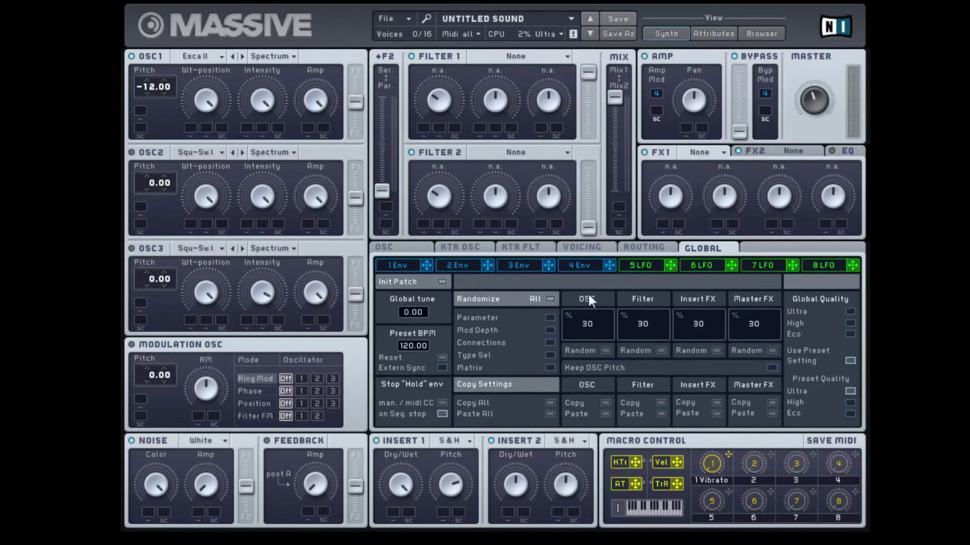
left_click(651, 250)
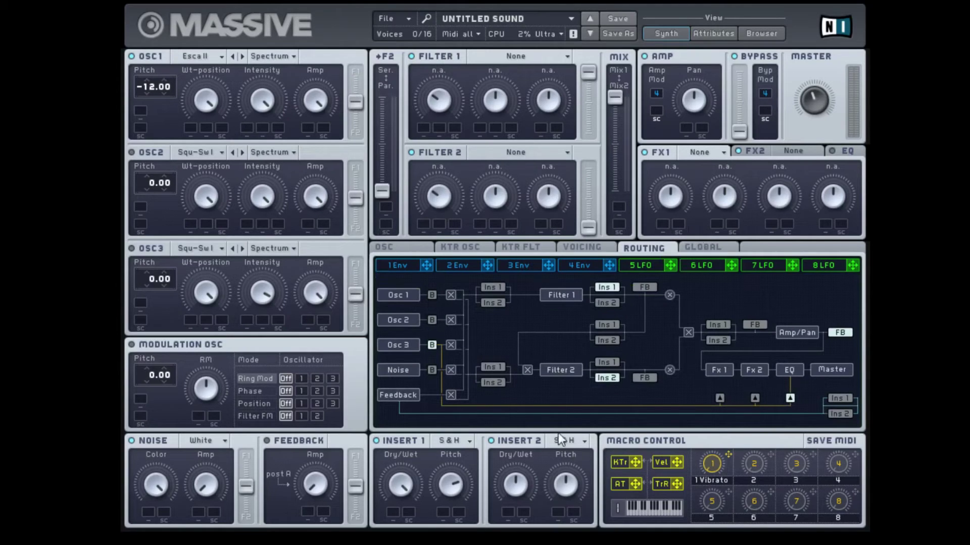
Switch Insert 2 off with its power LED.
left_click(491, 440)
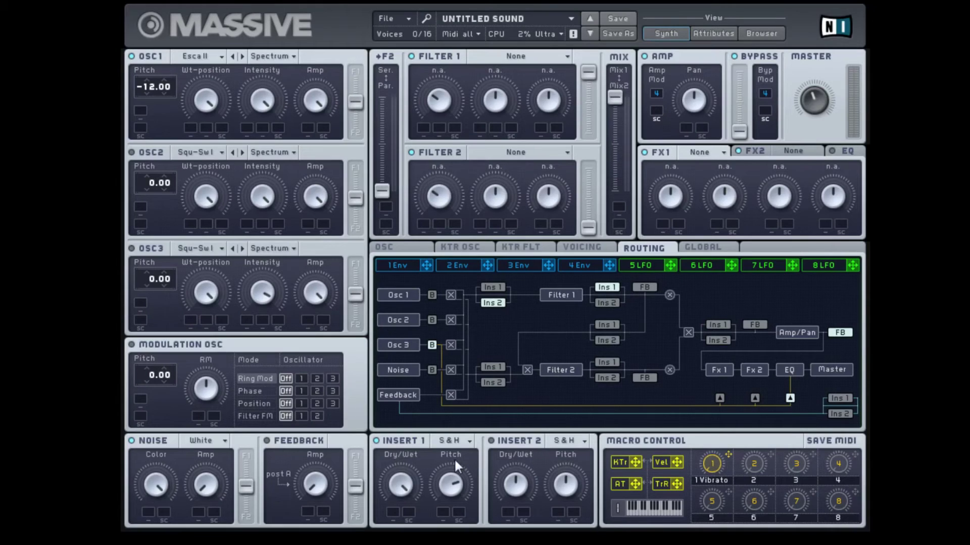
Place Insert 1 in the Ins 1 slot before Filter 1 in the routing diagram.
left_click(488, 287)
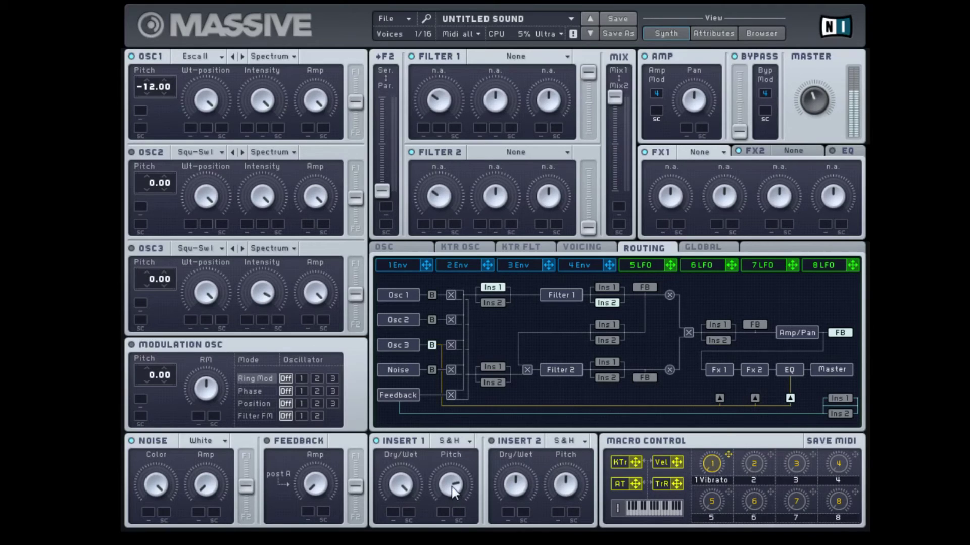
Re-enable Insert 2, then adjust its S&H Dry/Wet mix and fine-tune its Pitch.
left_click(492, 441)
left_click_drag(516, 488, 563, 449)
mouse_move(559, 484)
left_mouse_down()
mouse_move(560, 493)
mouse_move(565, 468)
left_mouse_up()
left_click_drag(564, 527, 570, 500)
Lower Dry/Wet and Pitch on both S&H inserts, then raise Insert 2's Pitch again.
left_click_drag(511, 494, 511, 503)
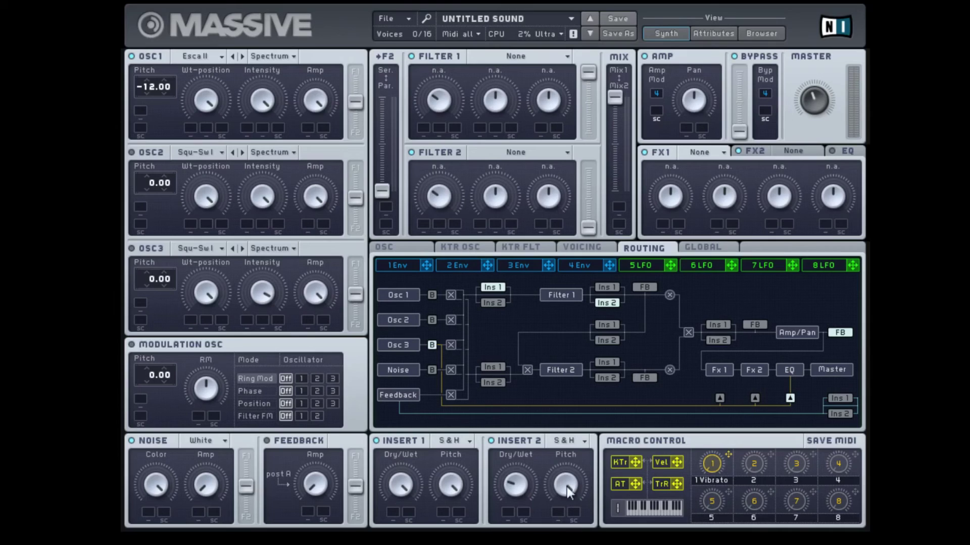
left_click_drag(567, 487, 567, 527)
left_click_drag(399, 486, 398, 505)
left_click_drag(455, 485, 454, 503)
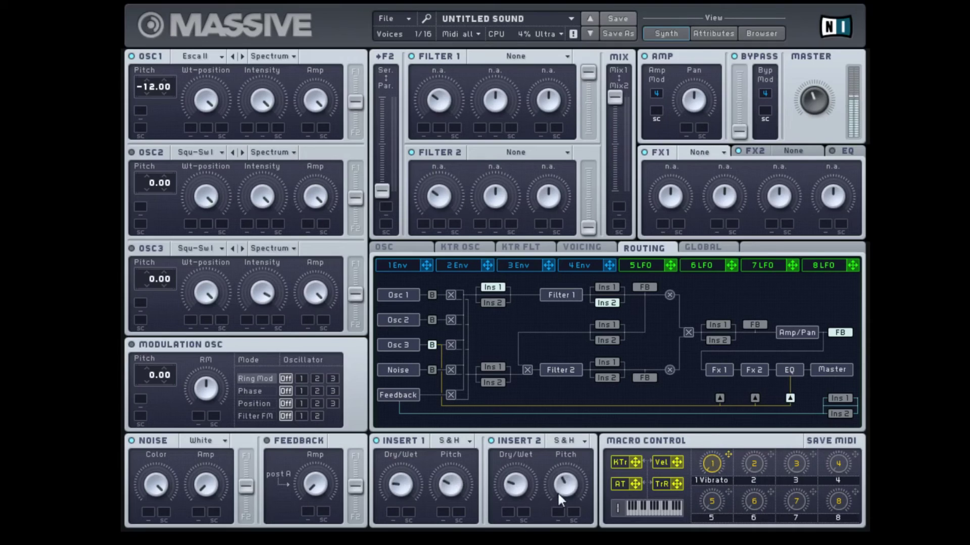
left_click_drag(560, 493, 579, 432)
left_click_drag(450, 489, 450, 490)
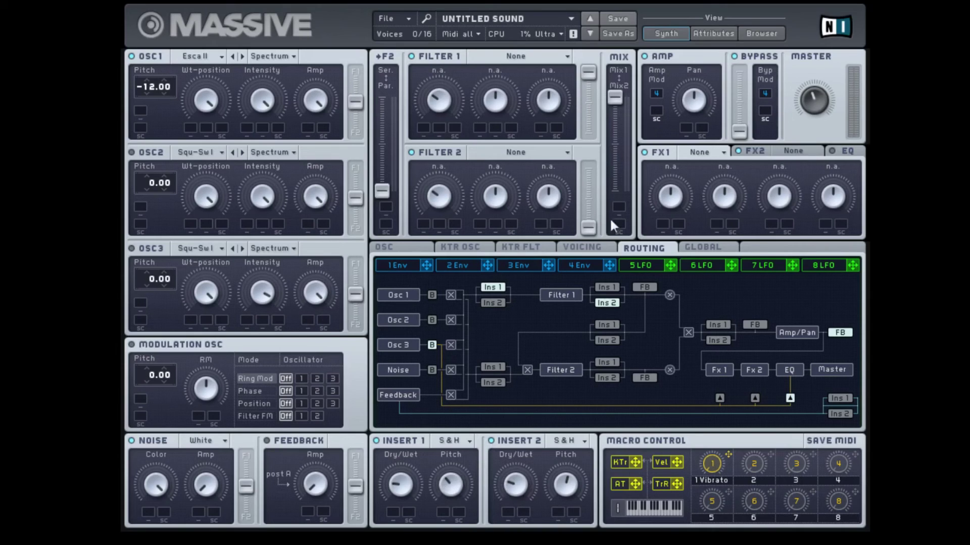
left_click(451, 443)
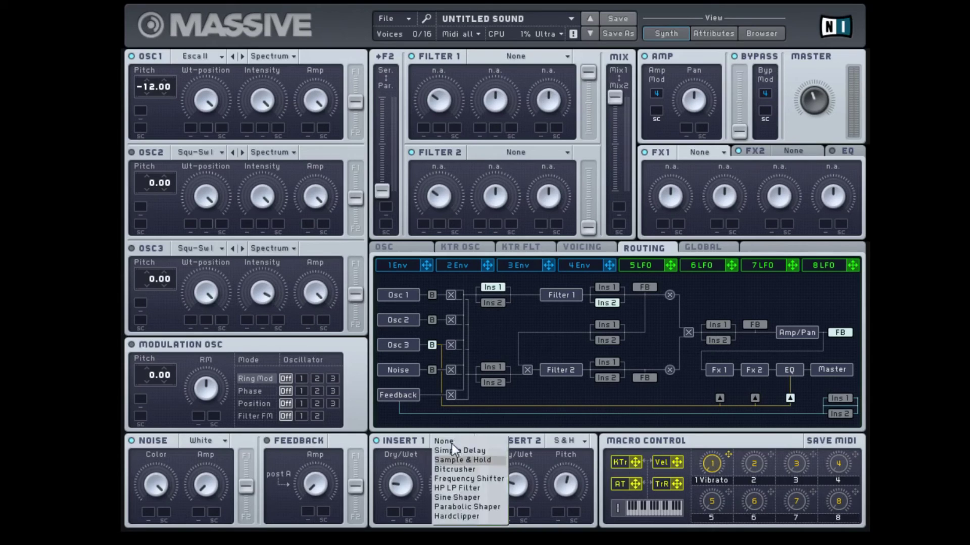
left_click(414, 442)
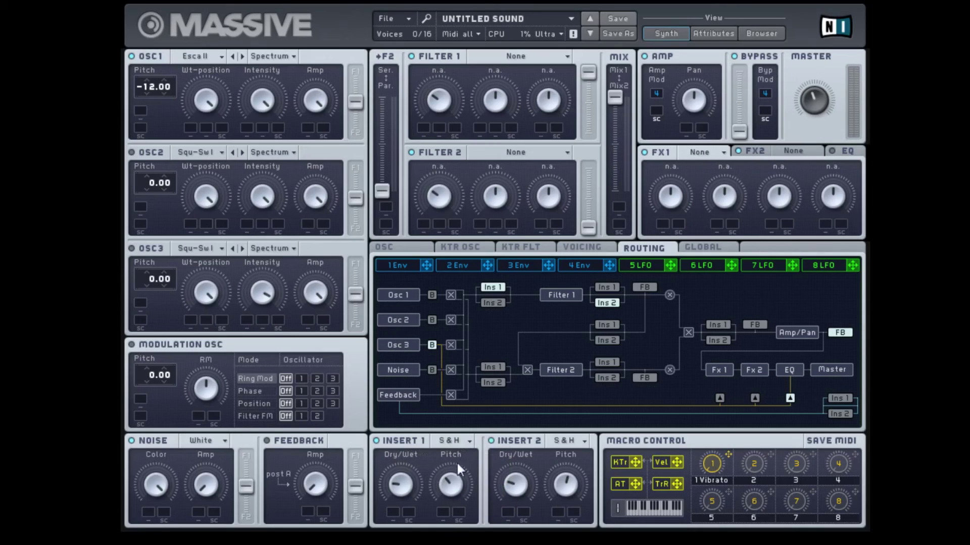